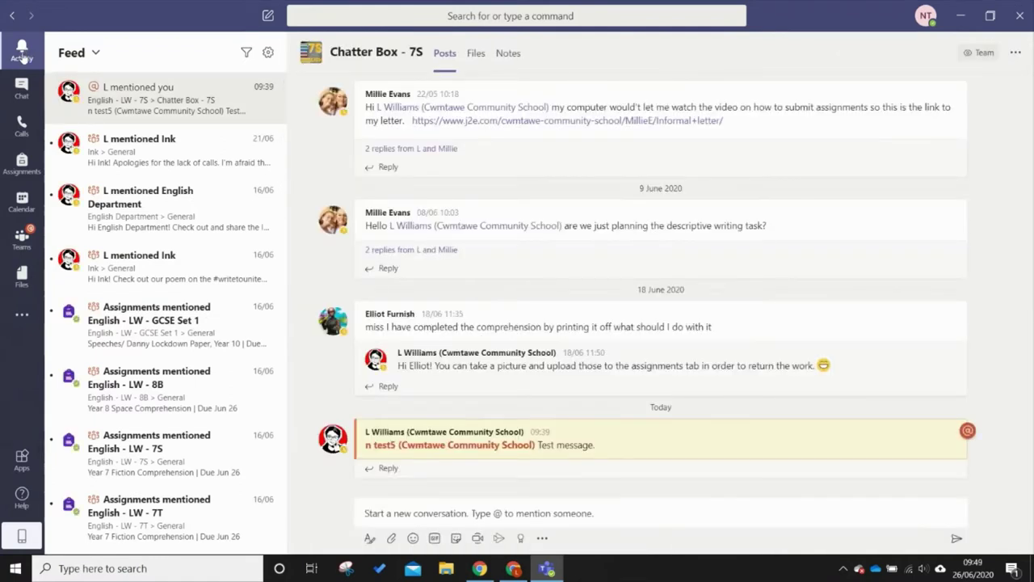
Step: Open several mention and assignment notifications in the activity feed, ending with the newest mention from Chatter Box - 7S
{"action": "left_click", "coordinate": [150, 146]}
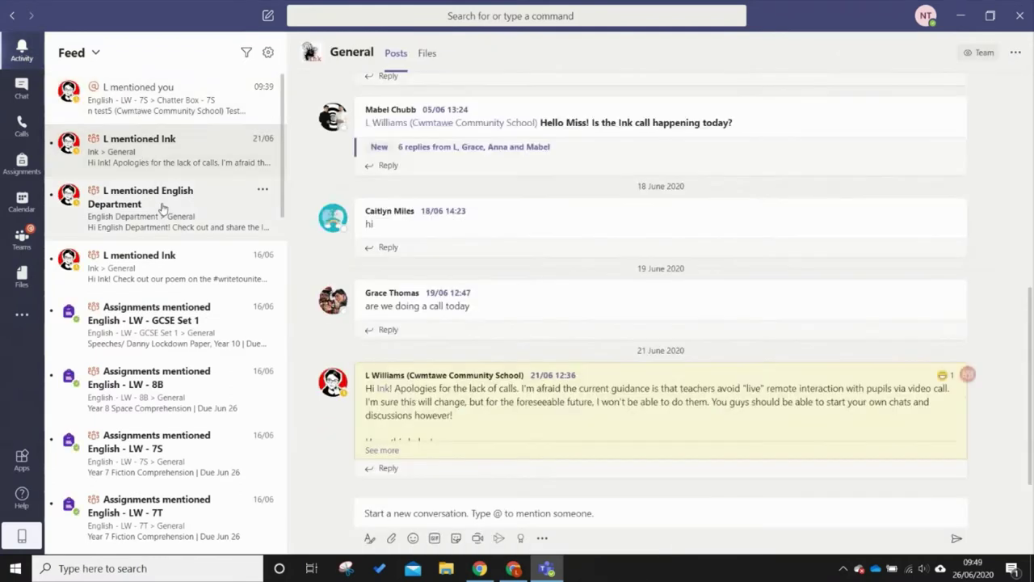
{"action": "left_click", "coordinate": [165, 214]}
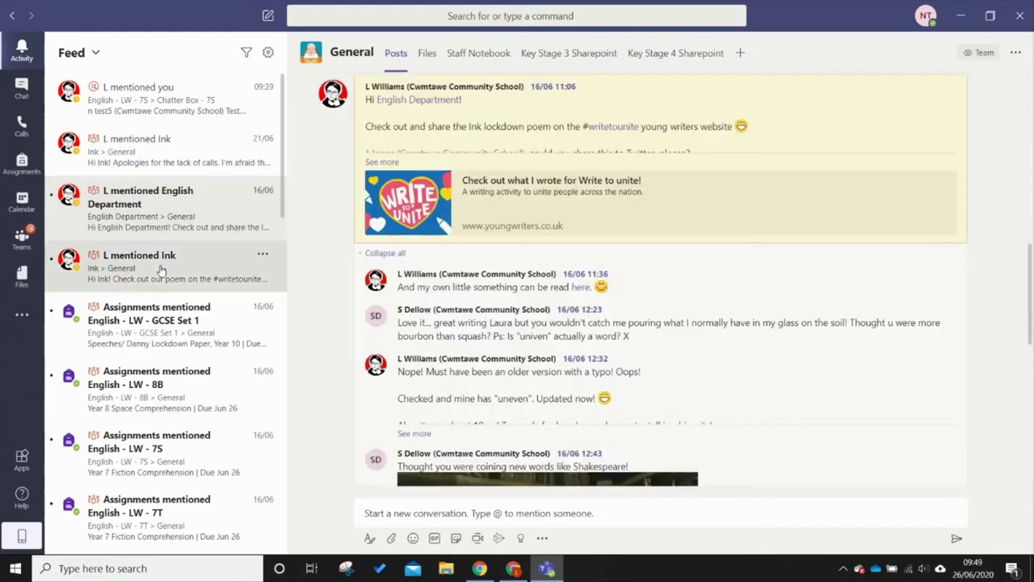
{"action": "left_click", "coordinate": [147, 283]}
{"action": "left_click", "coordinate": [144, 328]}
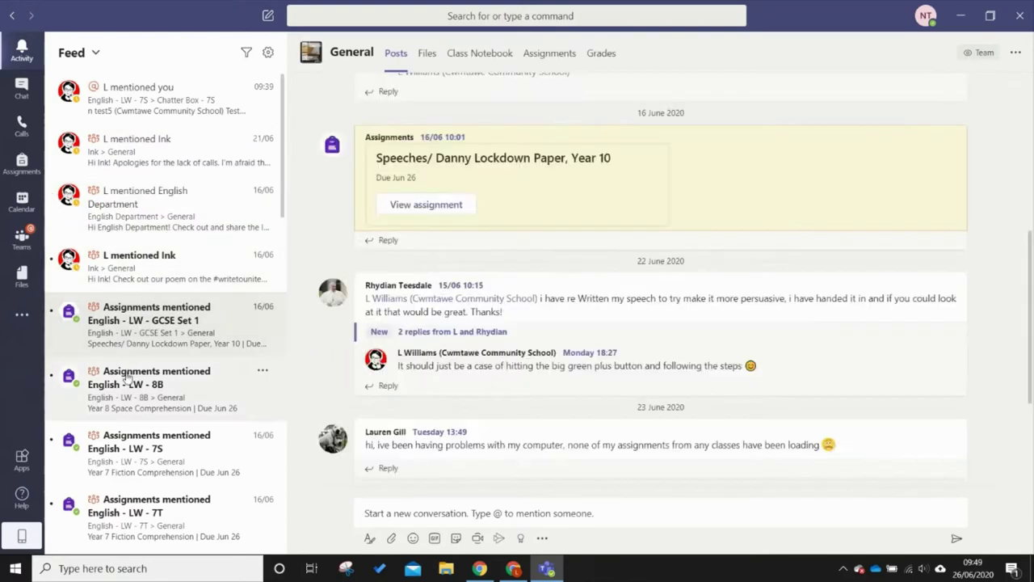
{"action": "left_click", "coordinate": [126, 378]}
{"action": "left_click", "coordinate": [137, 96]}
Step: Switch the activity list to My Activity to check sent messages, and return it to Feed
{"action": "left_click", "coordinate": [91, 56]}
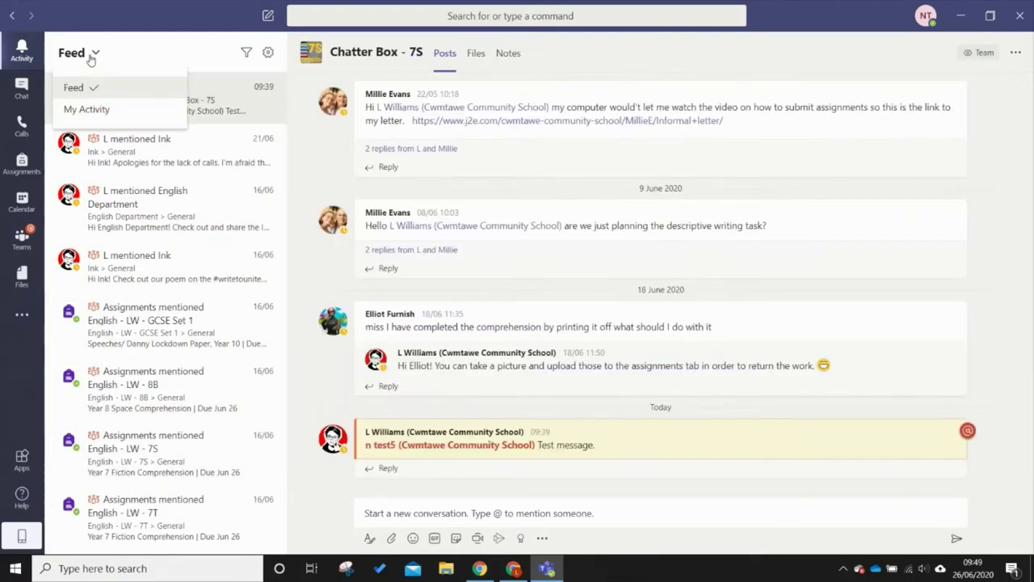
{"action": "left_click", "coordinate": [87, 109]}
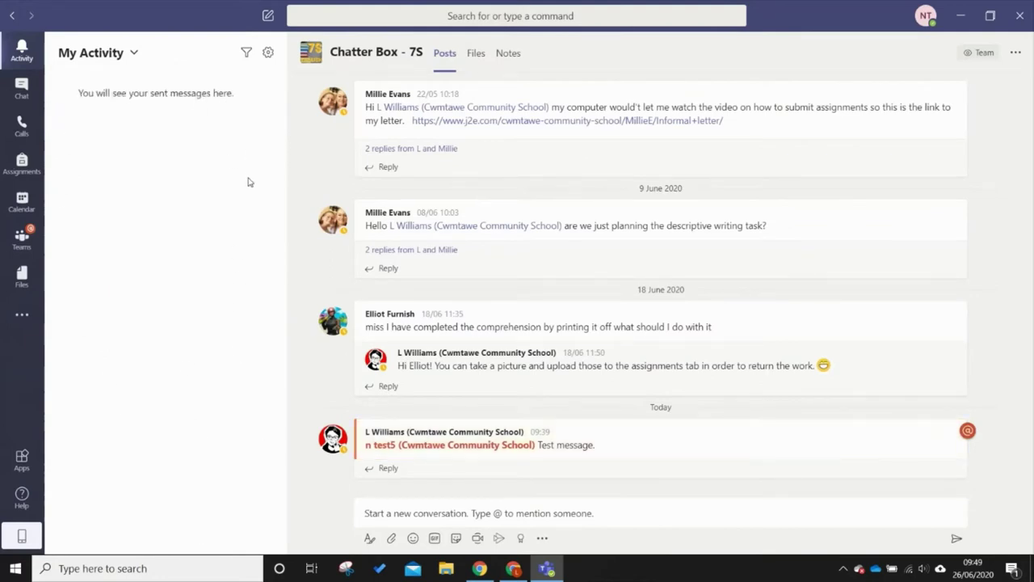
{"action": "left_click", "coordinate": [121, 59]}
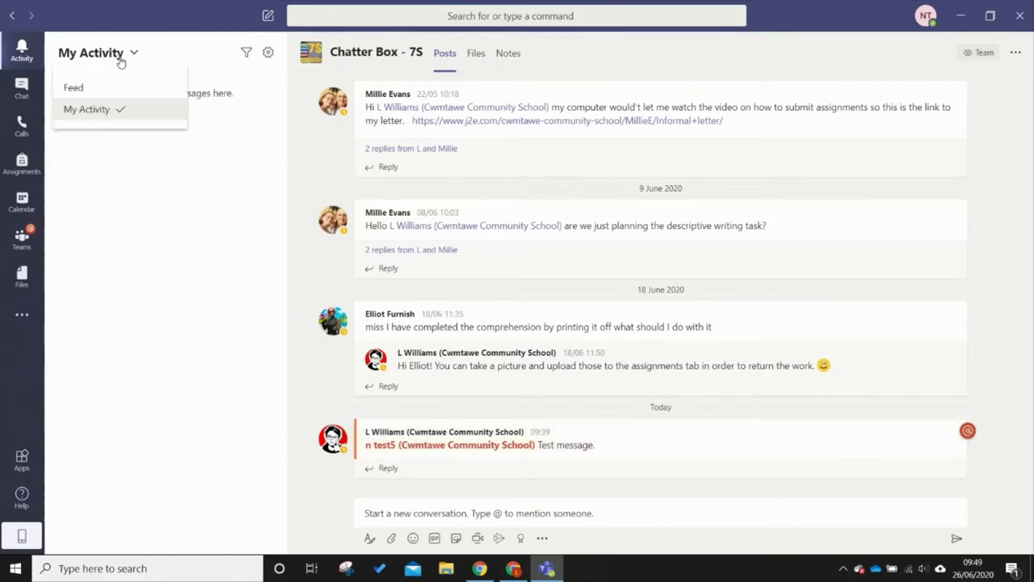
{"action": "left_click", "coordinate": [71, 87]}
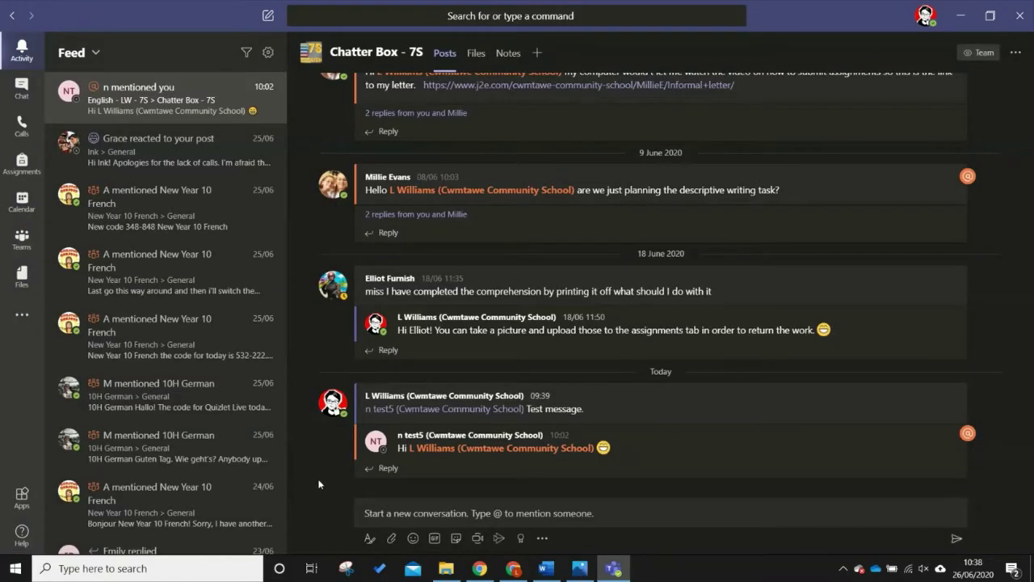
Step: In the teacher's account, show My Activity to review the teacher's own posts and replies
{"action": "left_click", "coordinate": [85, 55]}
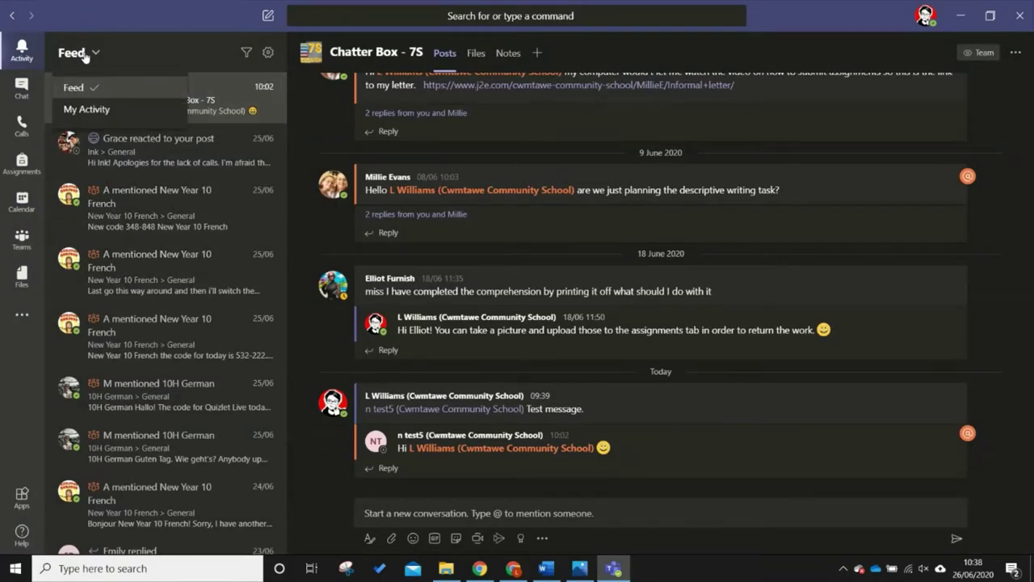
{"action": "left_click", "coordinate": [87, 109]}
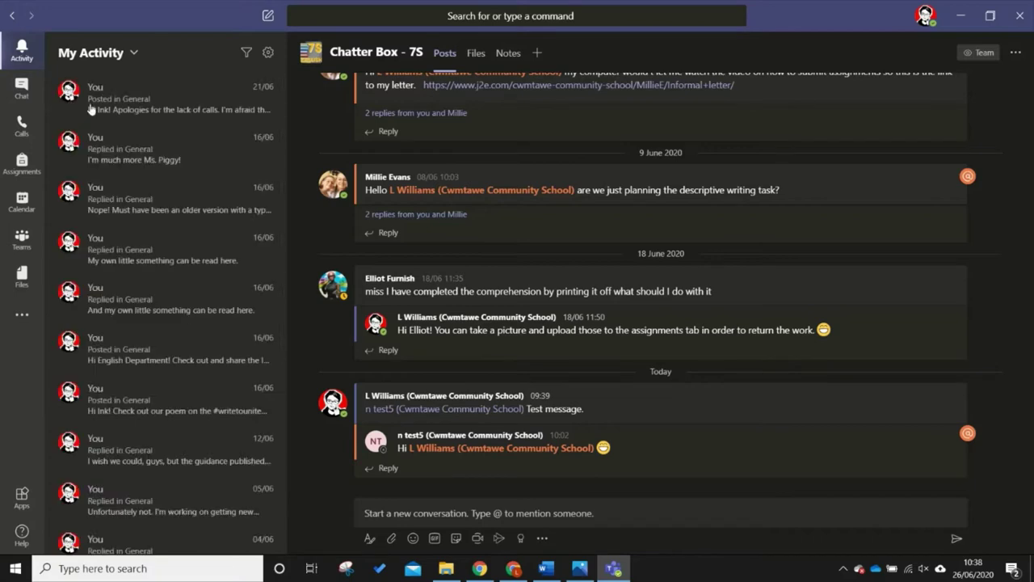
{"action": "left_click", "coordinate": [89, 110]}
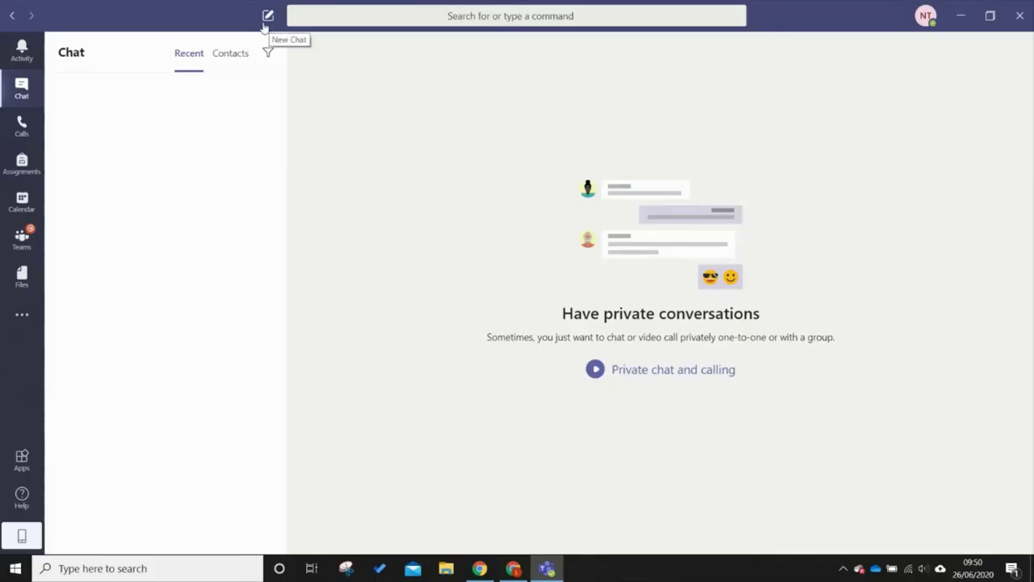
Step: Start a new private chat with the staff member at Cwmtawe Community School and write the message "Hello, me! :D"
{"action": "left_click", "coordinate": [267, 19]}
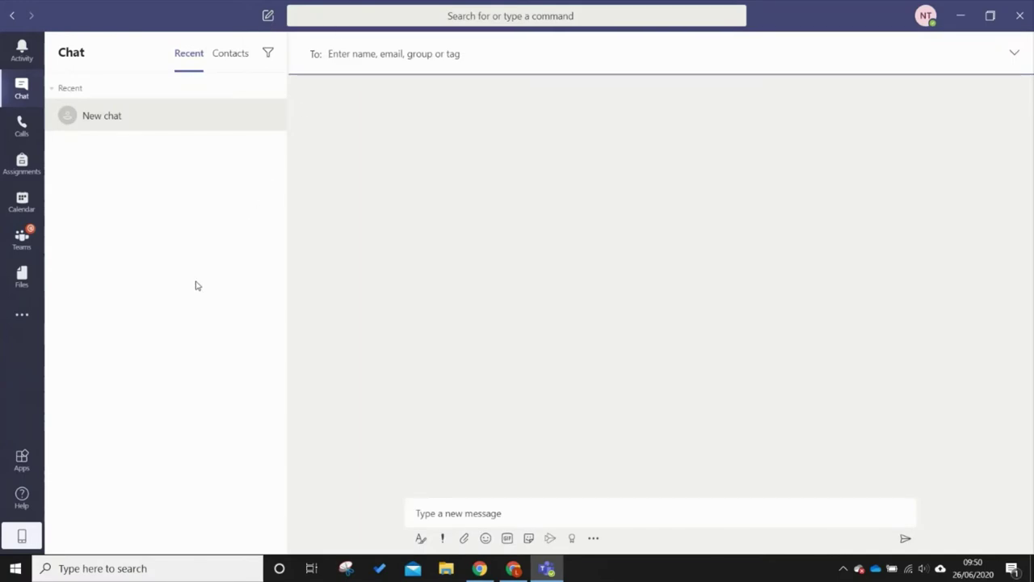
{"action": "type", "text": "will"}
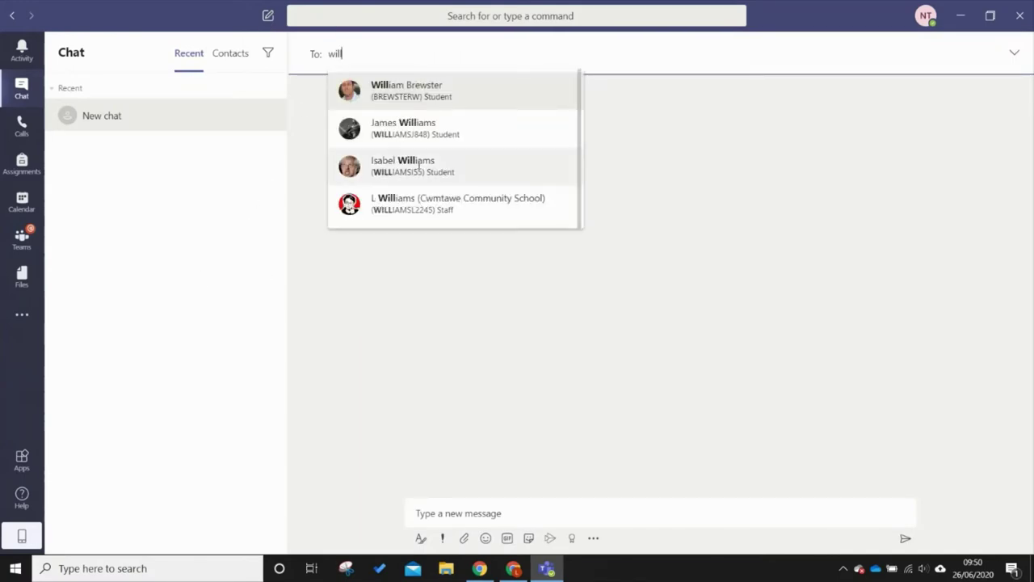
{"action": "left_click", "coordinate": [420, 198]}
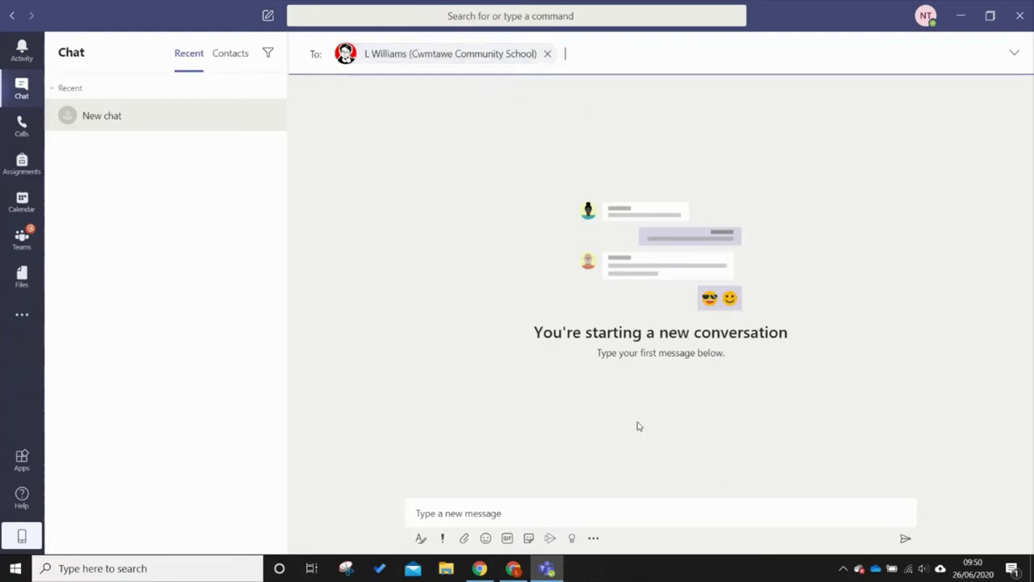
{"action": "left_click", "coordinate": [481, 513]}
{"action": "type", "text": "Hello, me! :D"}
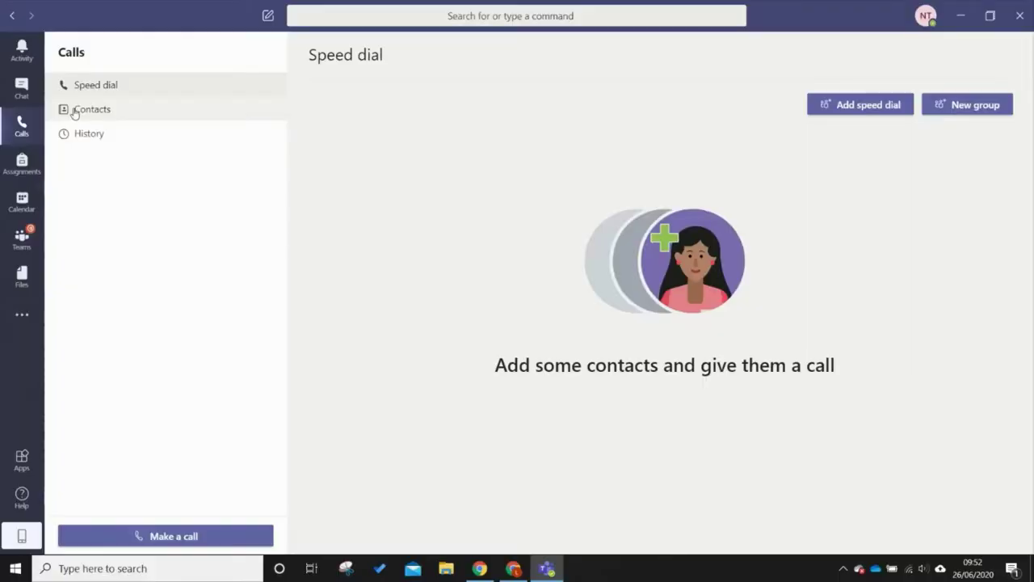
Step: Look through the contacts and history sections for calls, and return to speed dial
{"action": "left_click", "coordinate": [72, 113]}
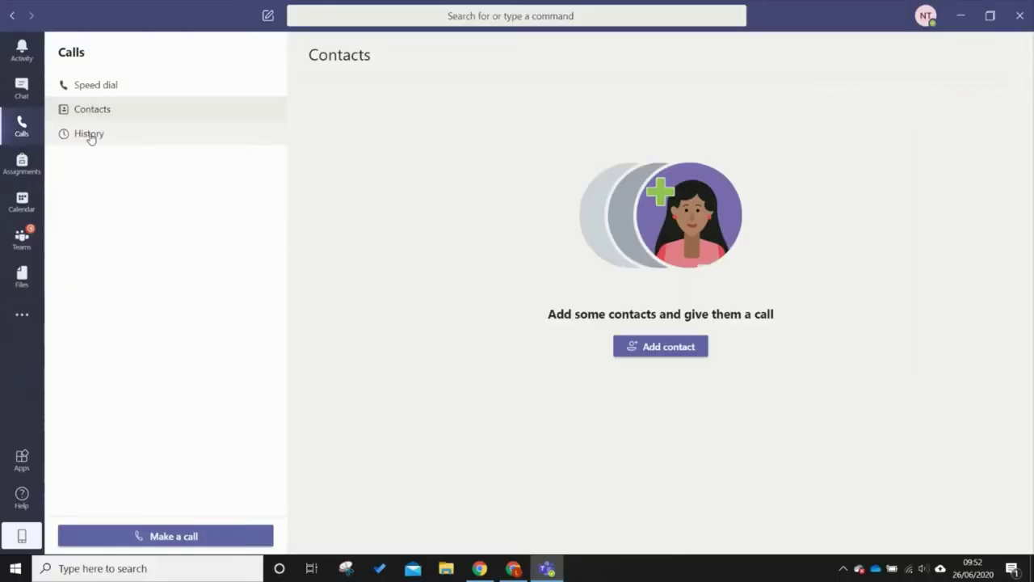
{"action": "left_click", "coordinate": [90, 139]}
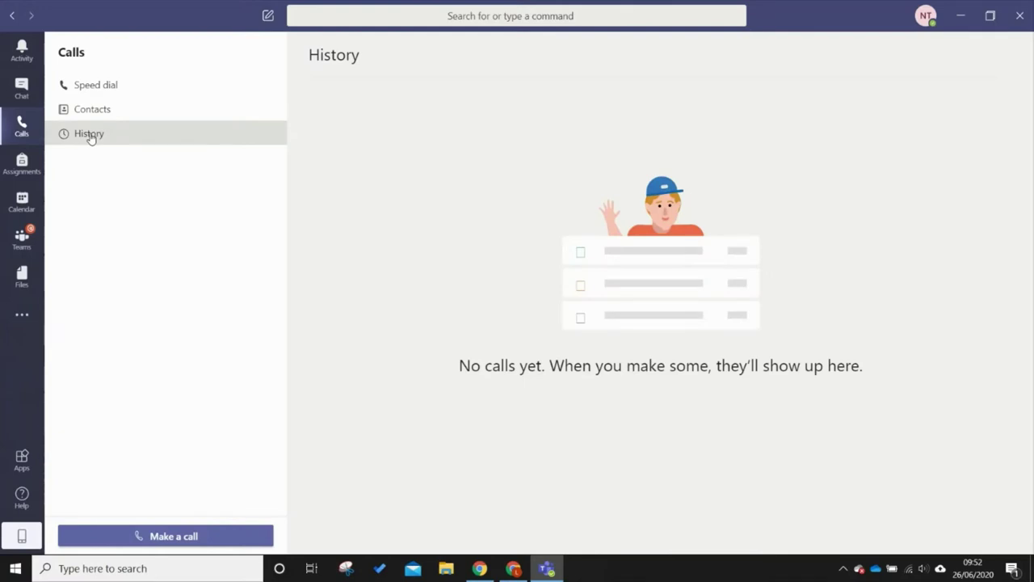
{"action": "left_click", "coordinate": [99, 86]}
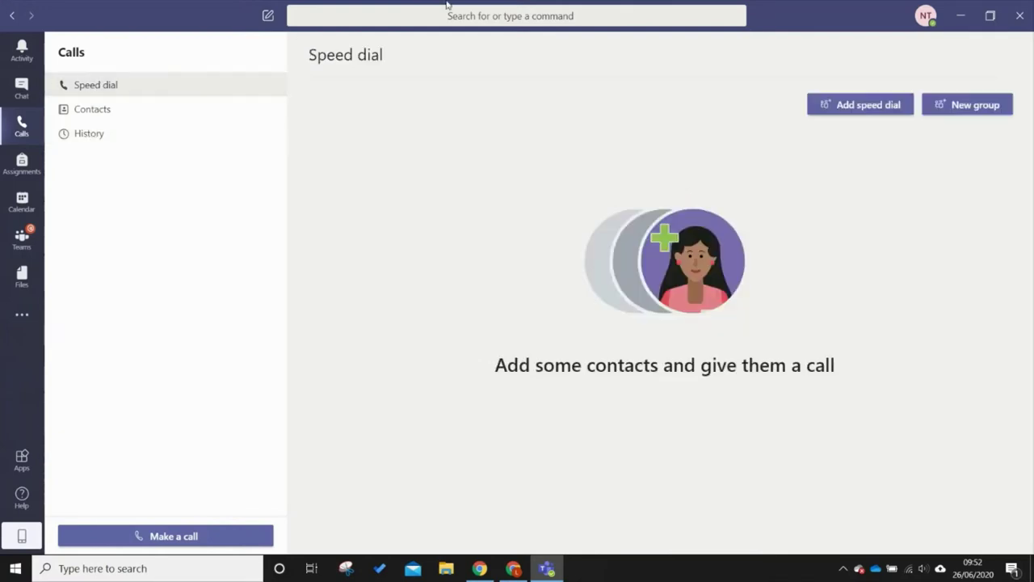
Step: Add the staff member at Cwmtawe Community School as a speed dial contact
{"action": "left_click", "coordinate": [885, 111]}
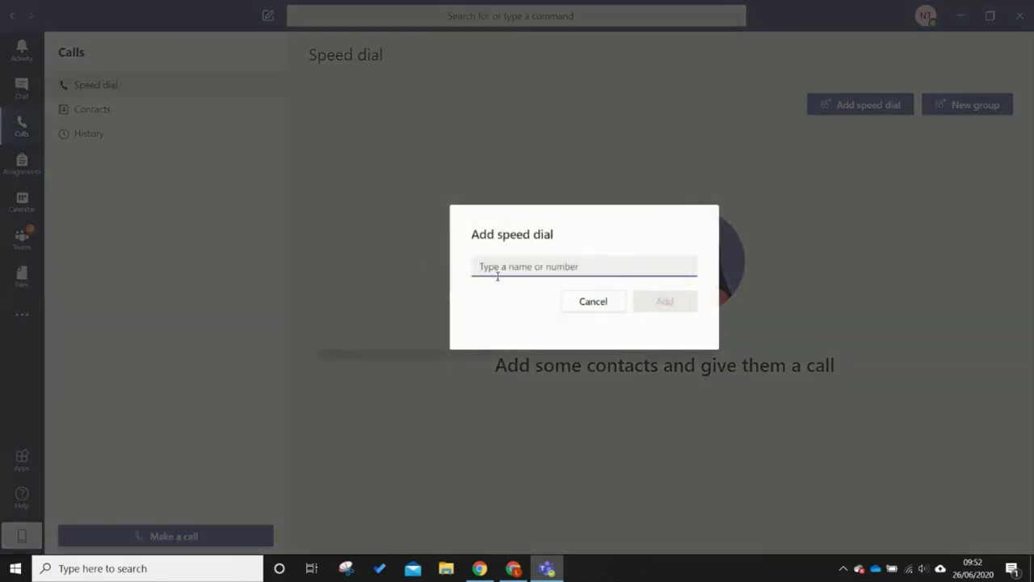
{"action": "type", "text": "will"}
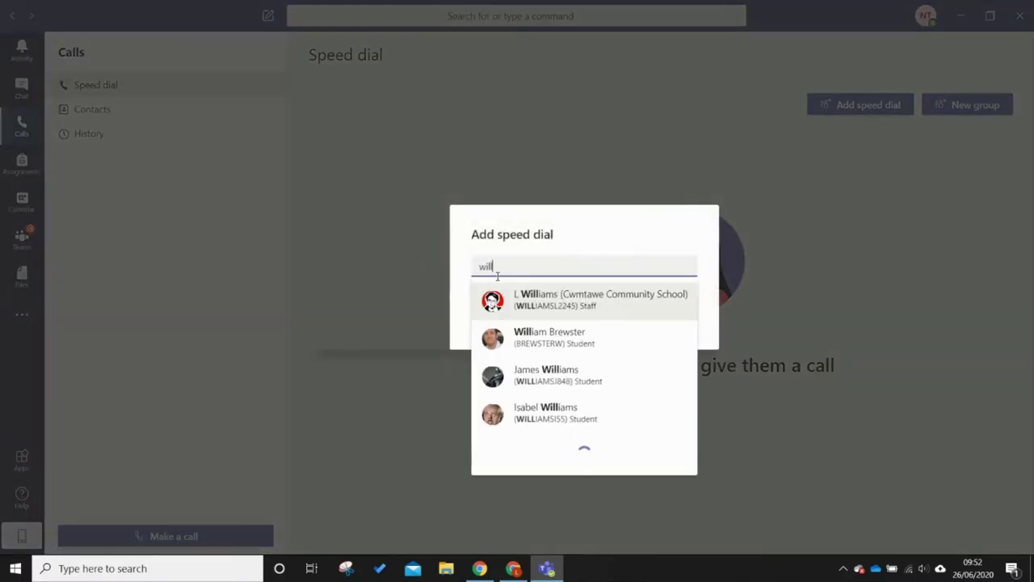
{"action": "left_click", "coordinate": [560, 299]}
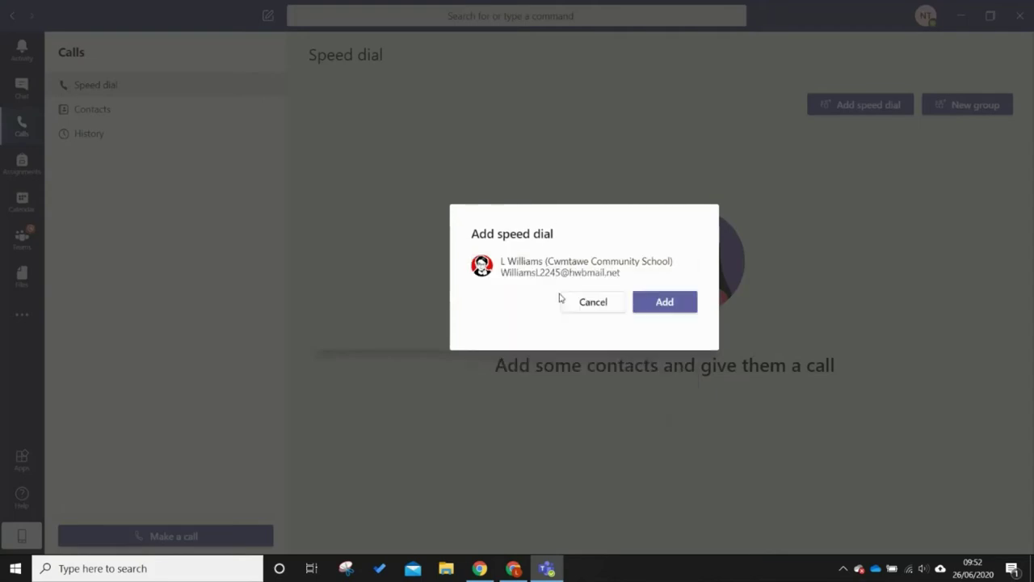
{"action": "left_click", "coordinate": [682, 302]}
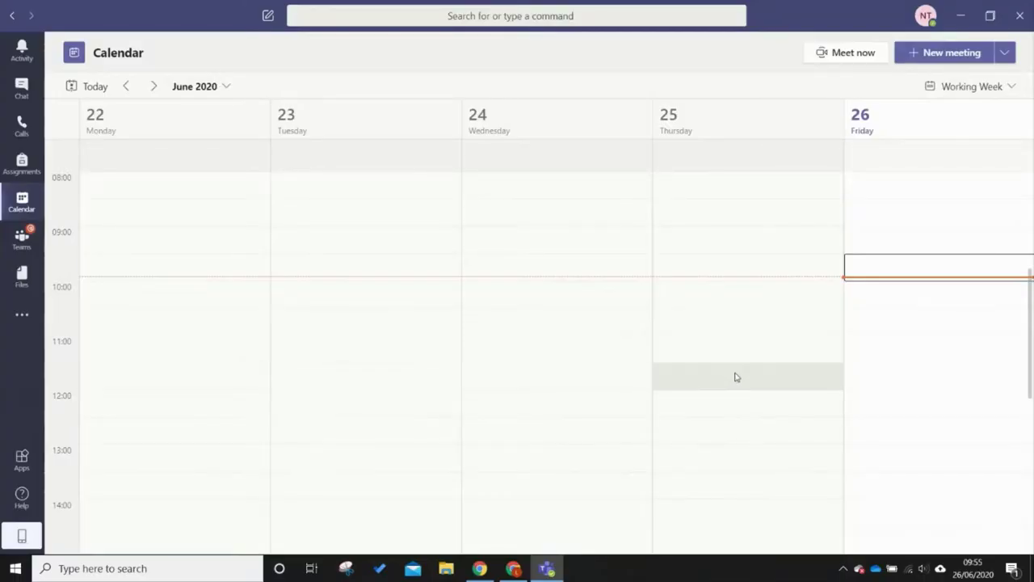
Step: Create a meeting in the calendar for Thursday 25 June 2020 at 11:30 and title it "Induction/Return"
{"action": "left_click", "coordinate": [736, 376]}
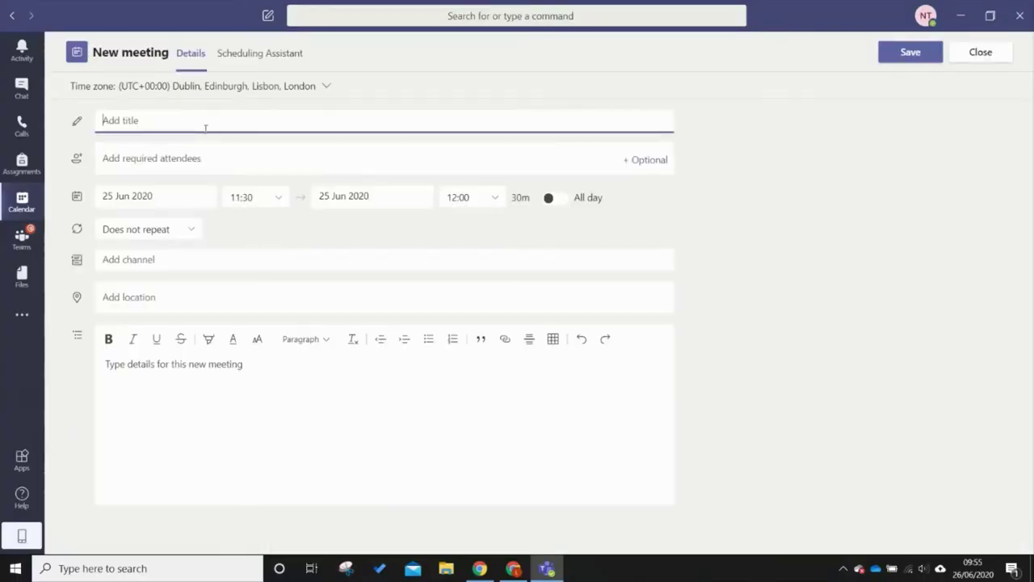
{"action": "type", "text": "I"}
{"action": "key", "text": "Caps_Lock"}
{"action": "type", "text": "nduction/"}
{"action": "key", "text": "Caps_Lock"}
{"action": "type", "text": "R"}
{"action": "key", "text": "Caps_Lock"}
{"action": "type", "text": "et"}
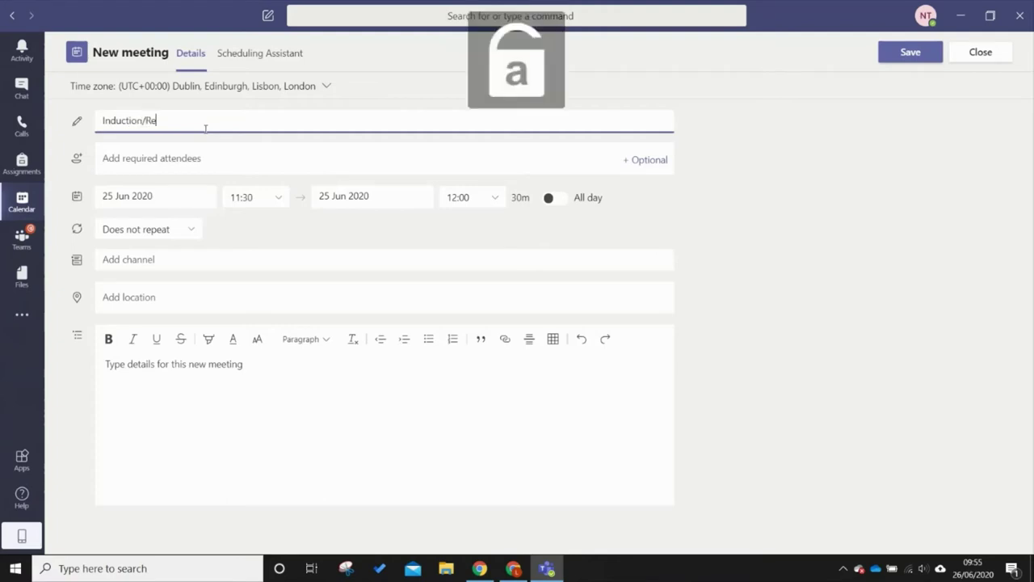
{"action": "type", "text": "urn"}
Step: Set the meeting's end time to 12:30 to make it one hour long
{"action": "left_click", "coordinate": [163, 199]}
{"action": "left_click", "coordinate": [175, 195]}
{"action": "left_click", "coordinate": [491, 200]}
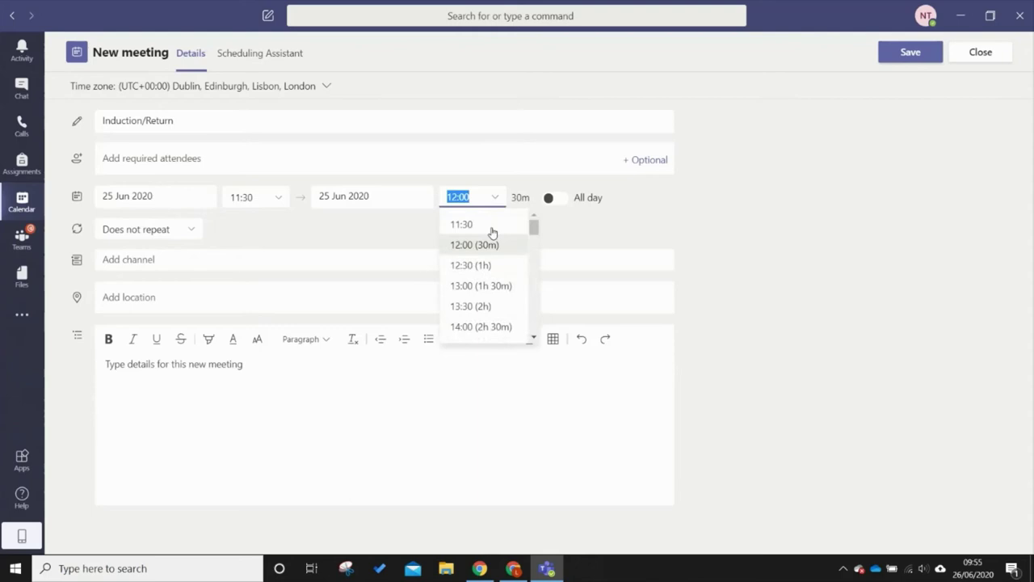
{"action": "left_click", "coordinate": [465, 265]}
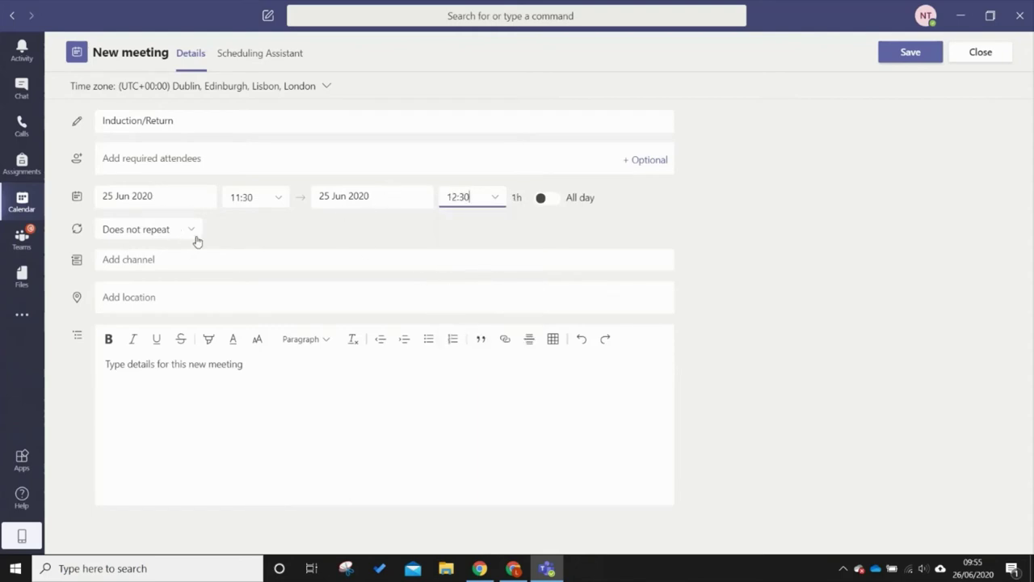
Step: Enter a description for the meeting about new routines for return to work, ending with "See email.", and save the meeting
{"action": "left_click", "coordinate": [167, 364]}
{"action": "key", "text": "Caps_Lock"}
{"action": "type", "text": "N"}
{"action": "key", "text": "Caps_Lock"}
{"action": "type", "text": "ew routines fpr retur"}
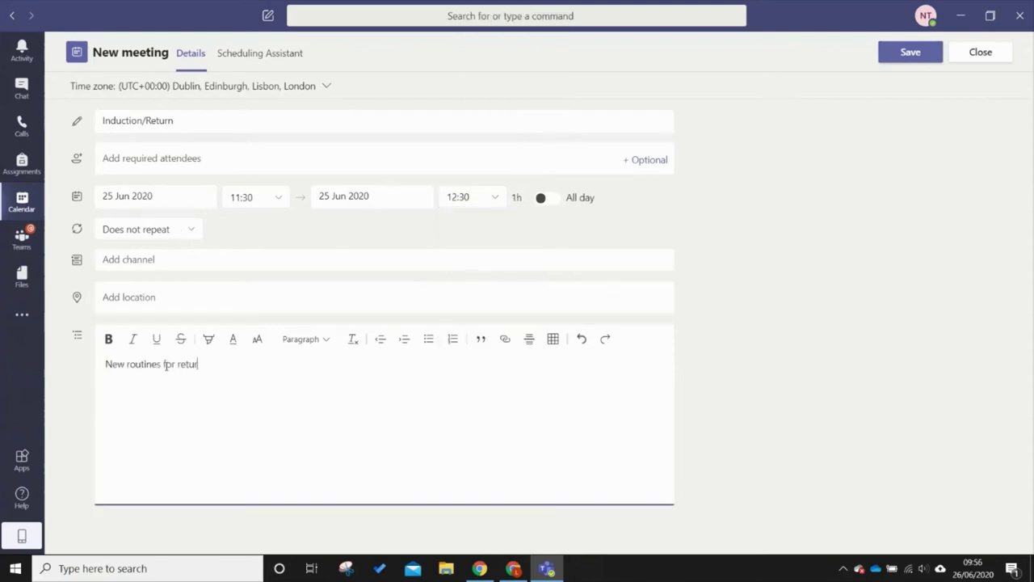
{"action": "type", "text": "n to work. See email."}
{"action": "left_click", "coordinate": [911, 52]}
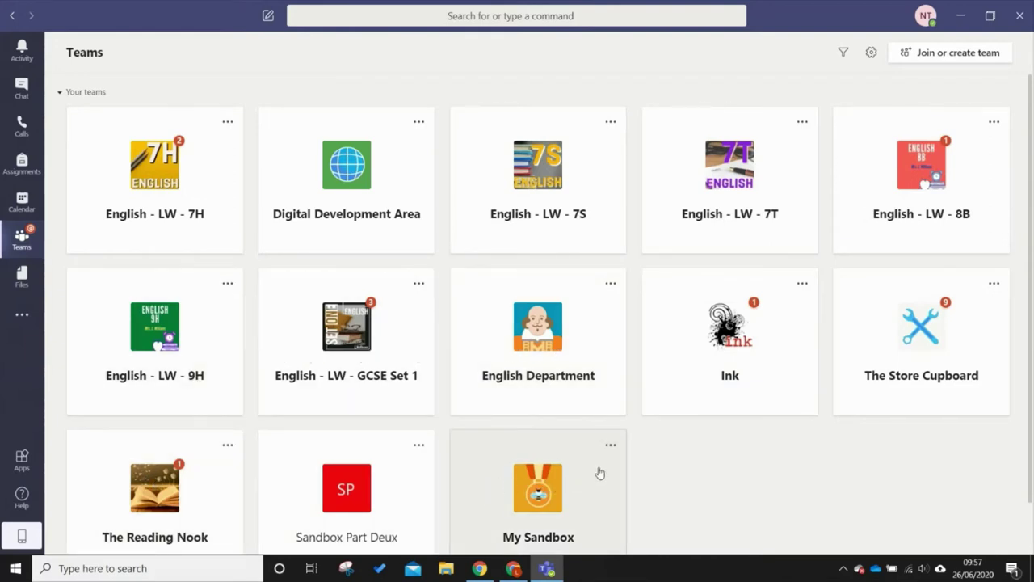
Step: Open the English - LW - 7S team and view the Class Materials folder in the General channel's files
{"action": "left_click", "coordinate": [542, 164]}
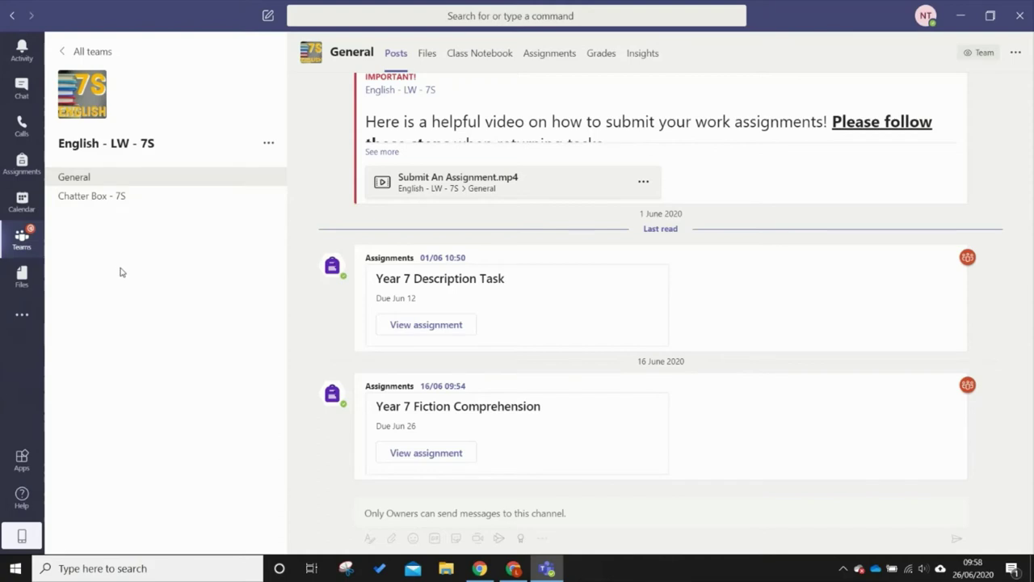
{"action": "left_click", "coordinate": [426, 54]}
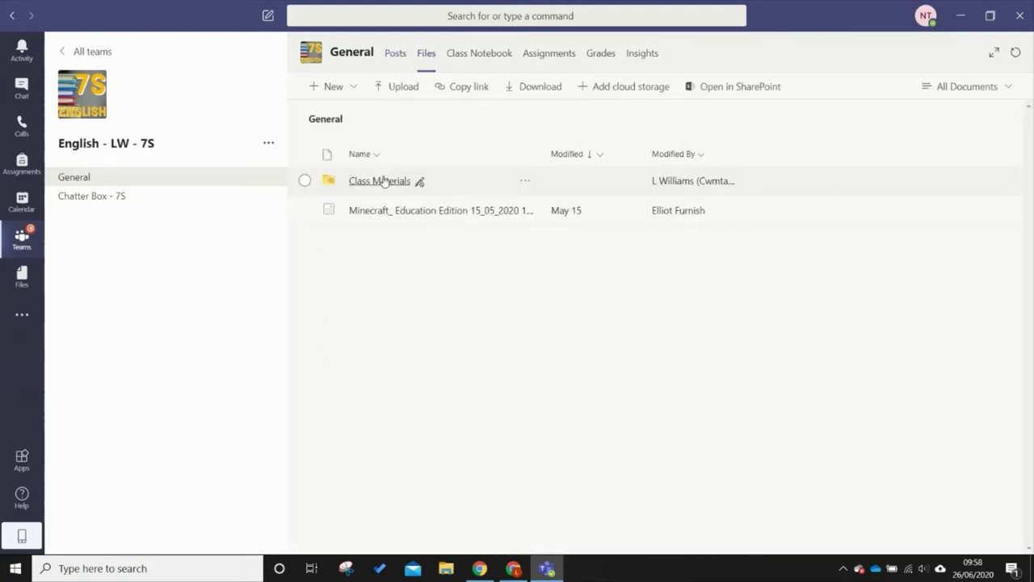
{"action": "left_click", "coordinate": [386, 181]}
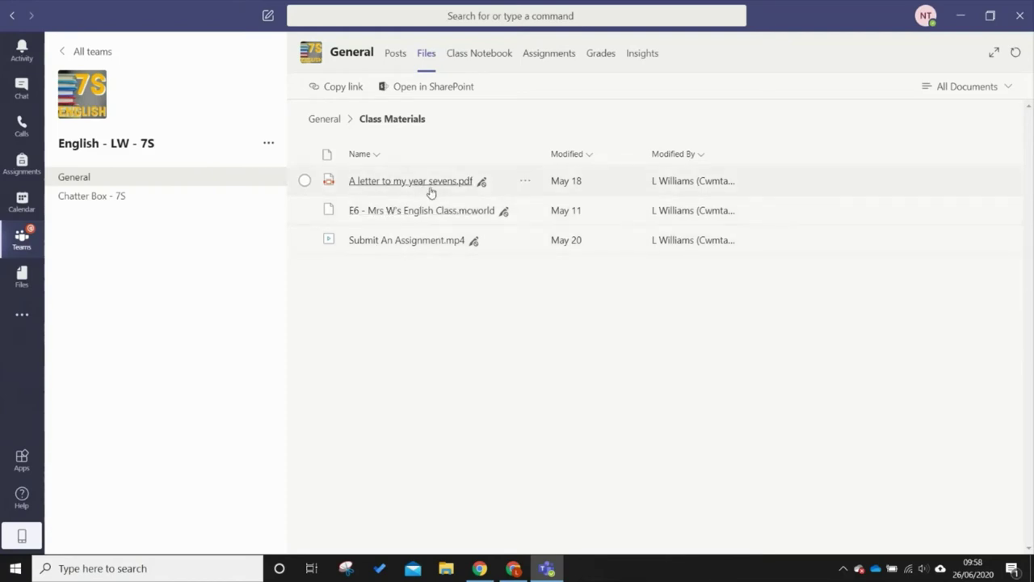
Step: Review the General channel's Class Notebook, Assignments, Grades and Insights, including the students' digital activity chart
{"action": "left_click", "coordinate": [470, 62]}
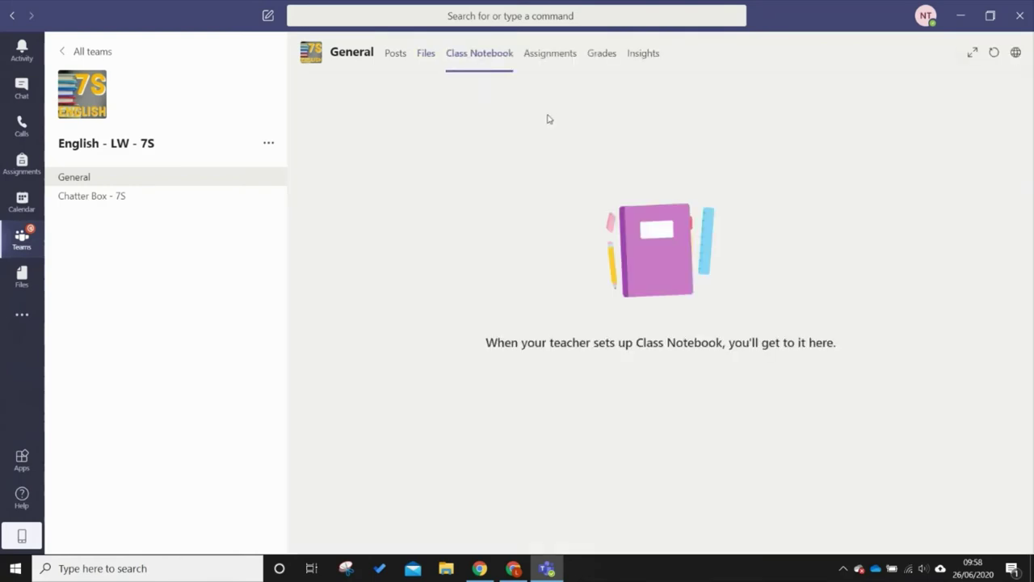
{"action": "left_click", "coordinate": [548, 58]}
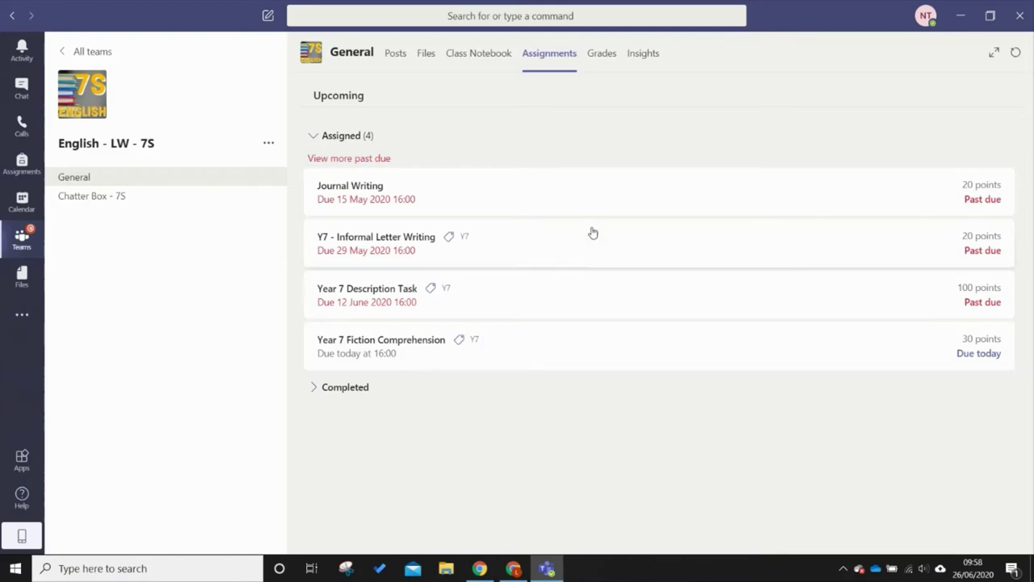
{"action": "left_click", "coordinate": [607, 58]}
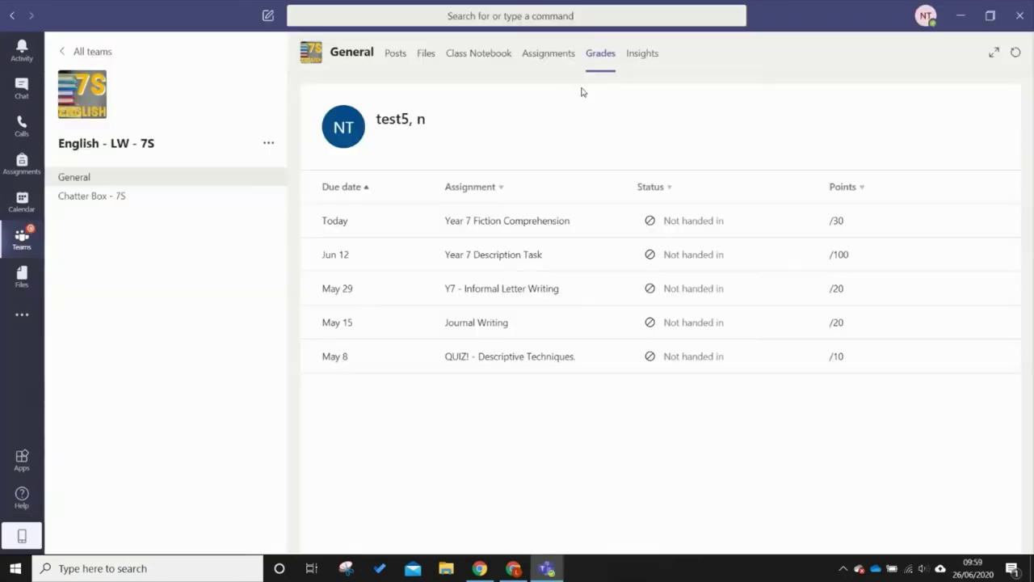
{"action": "left_click", "coordinate": [643, 55]}
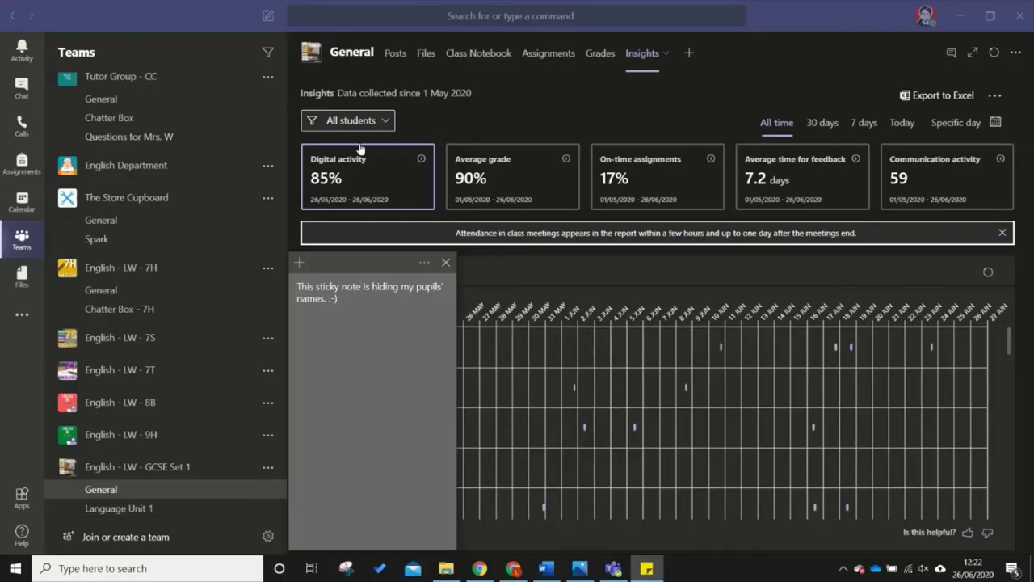
{"action": "scroll", "coordinate": [784, 345], "scroll_direction": "down", "scroll_amount": 5}
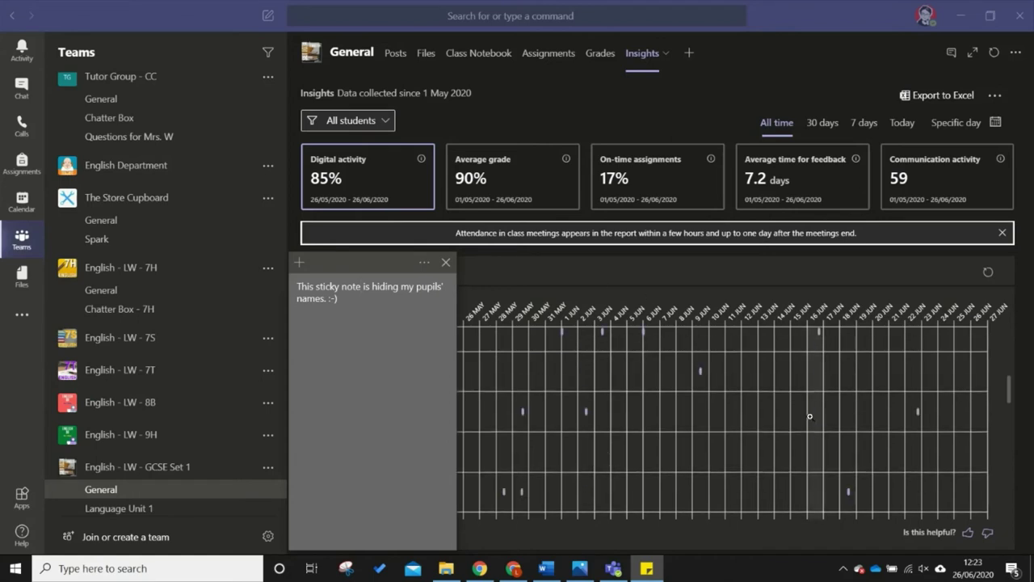
Step: Examine the remaining students' rows in the digital activity chart of the GCSE Set 1 class Insights
{"action": "scroll", "coordinate": [760, 412], "scroll_direction": "down", "scroll_amount": 3}
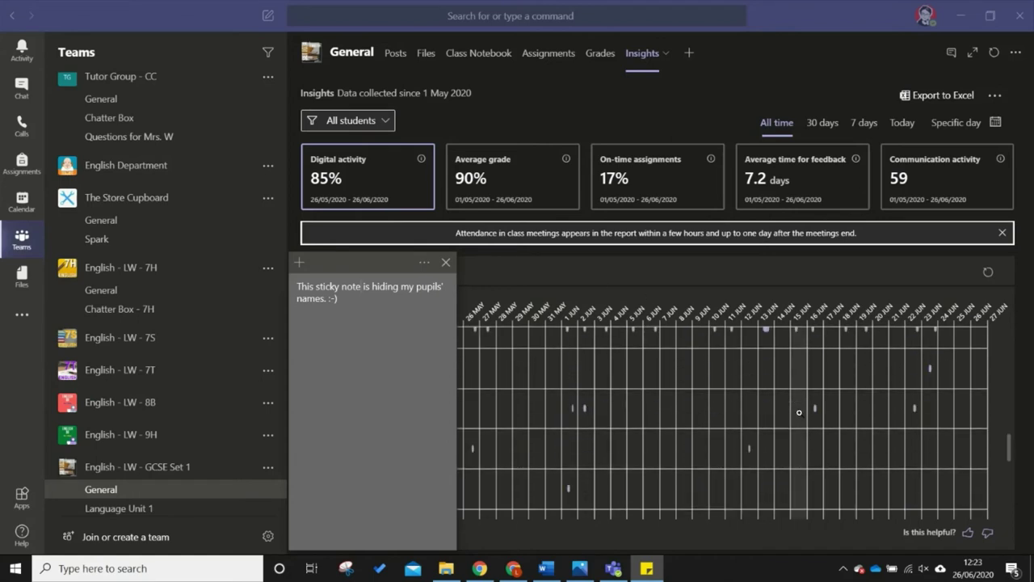
{"action": "scroll", "coordinate": [859, 404], "scroll_direction": "down", "scroll_amount": 4}
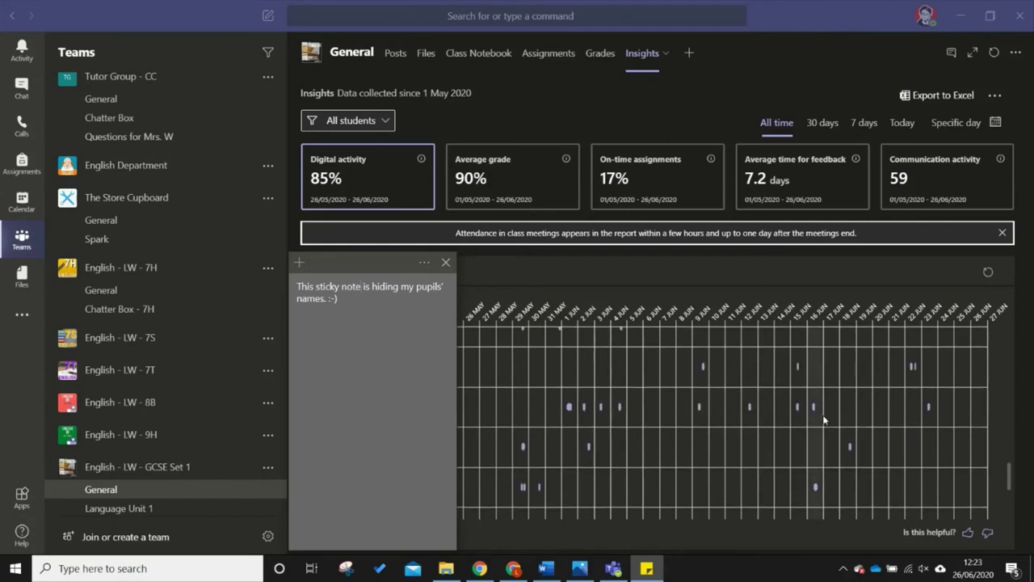
{"action": "scroll", "coordinate": [825, 418], "scroll_direction": "down", "scroll_amount": 3}
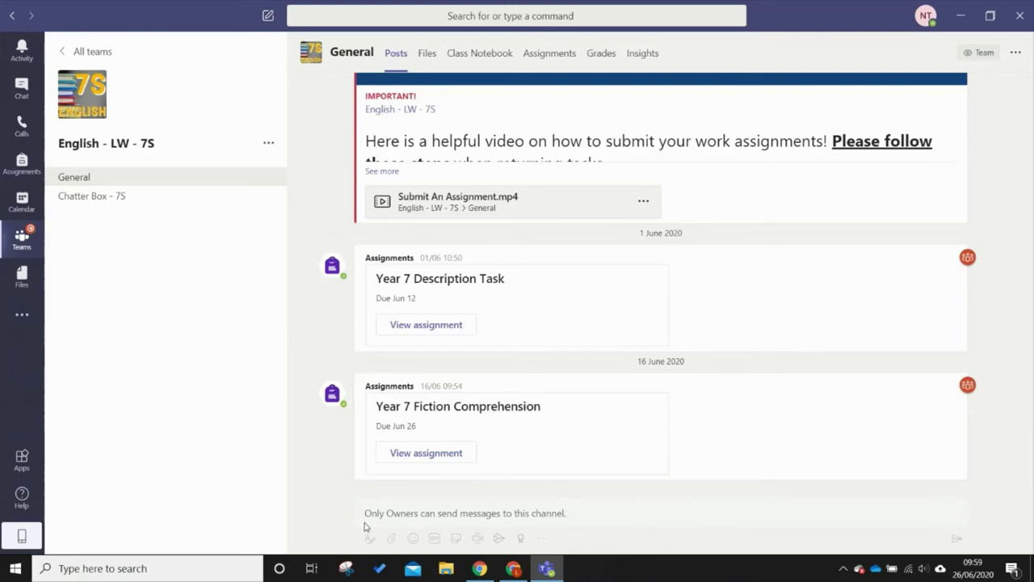
Step: Open the Chatter Box - 7S channel and look back through its earlier posts to those from 20 May 2020
{"action": "left_click", "coordinate": [88, 203]}
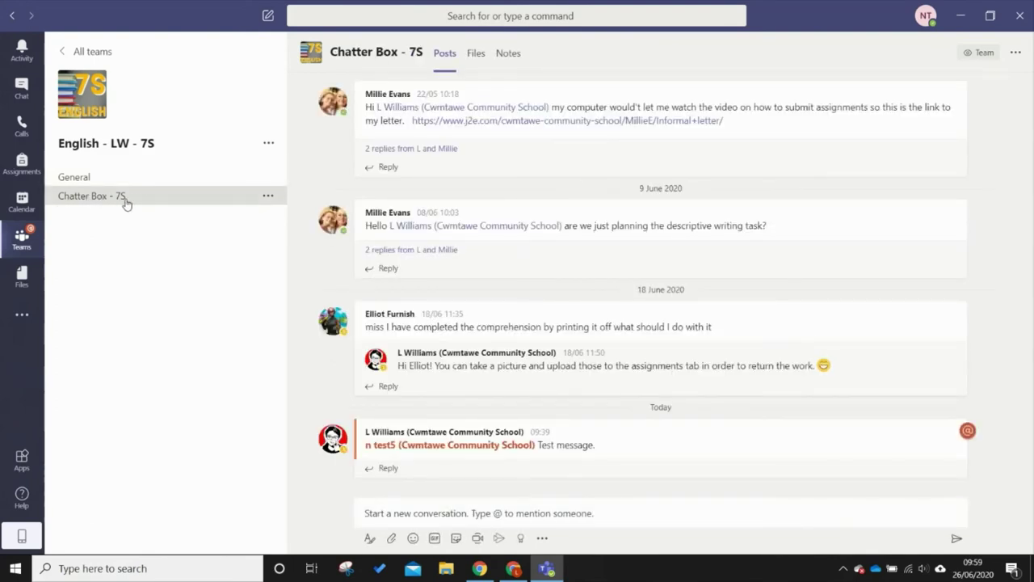
{"action": "scroll", "coordinate": [547, 393], "scroll_direction": "up", "scroll_amount": 4}
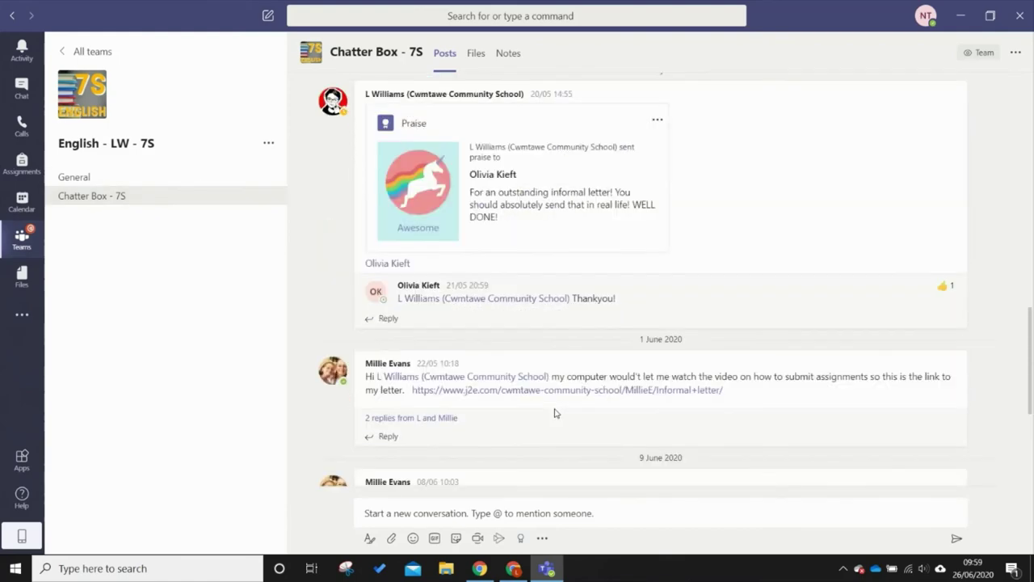
{"action": "scroll", "coordinate": [548, 394], "scroll_direction": "up", "scroll_amount": 5}
{"action": "scroll", "coordinate": [559, 416], "scroll_direction": "up", "scroll_amount": 5}
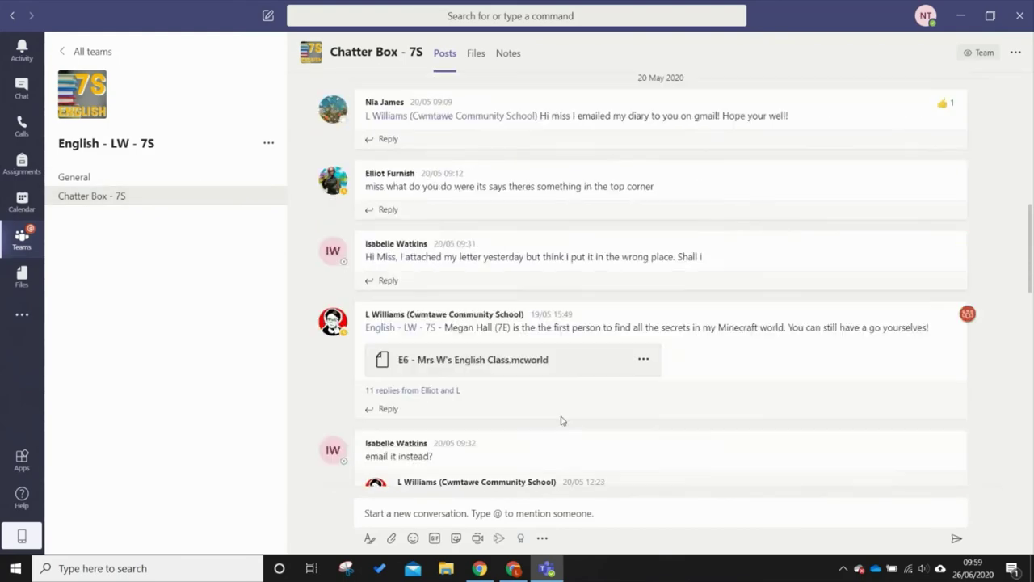
{"action": "scroll", "coordinate": [571, 437], "scroll_direction": "up", "scroll_amount": 3}
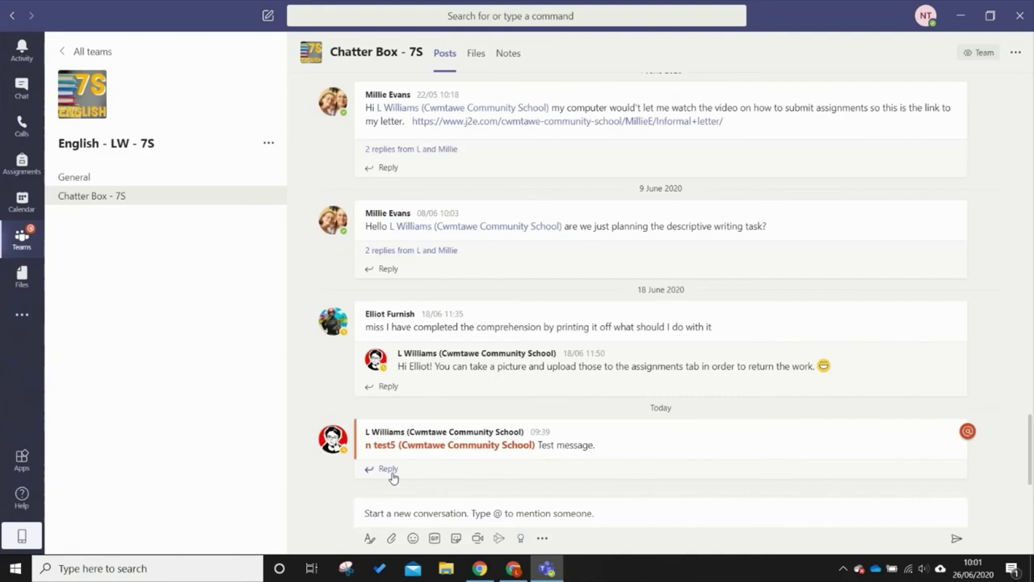
{"action": "left_click", "coordinate": [391, 475]}
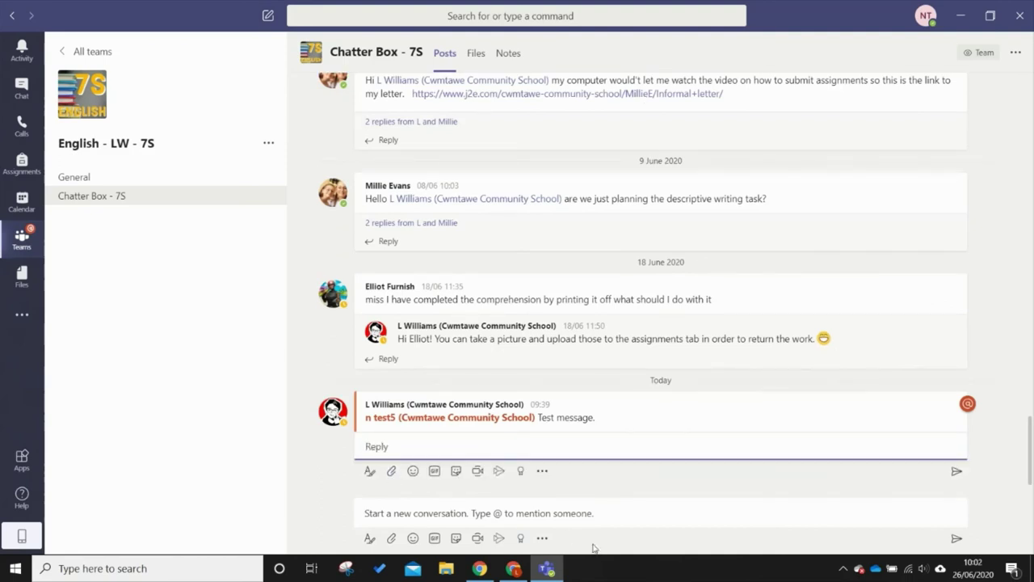
{"action": "key", "text": "Caps_Lock"}
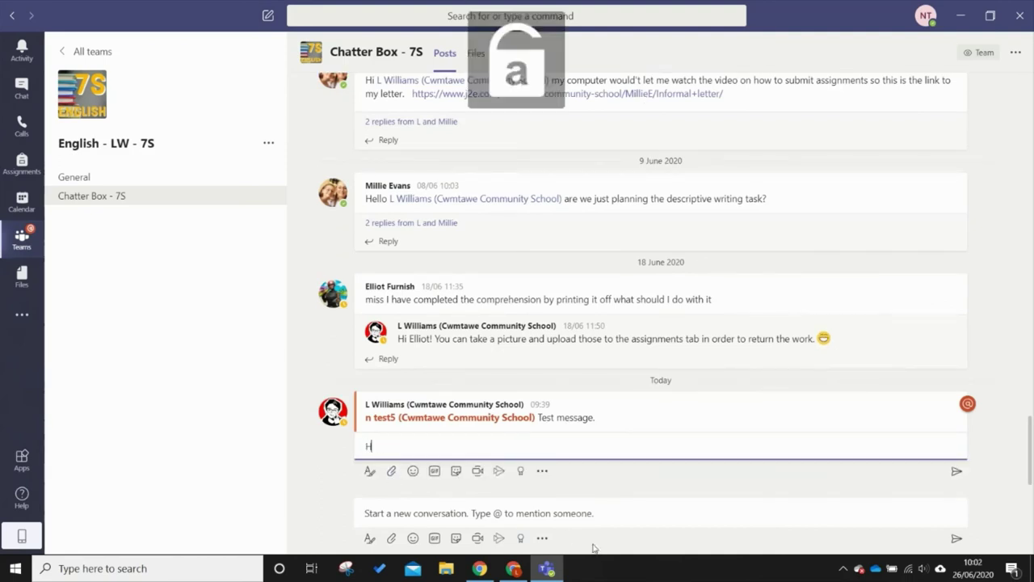
{"action": "type", "text": "Hi"}
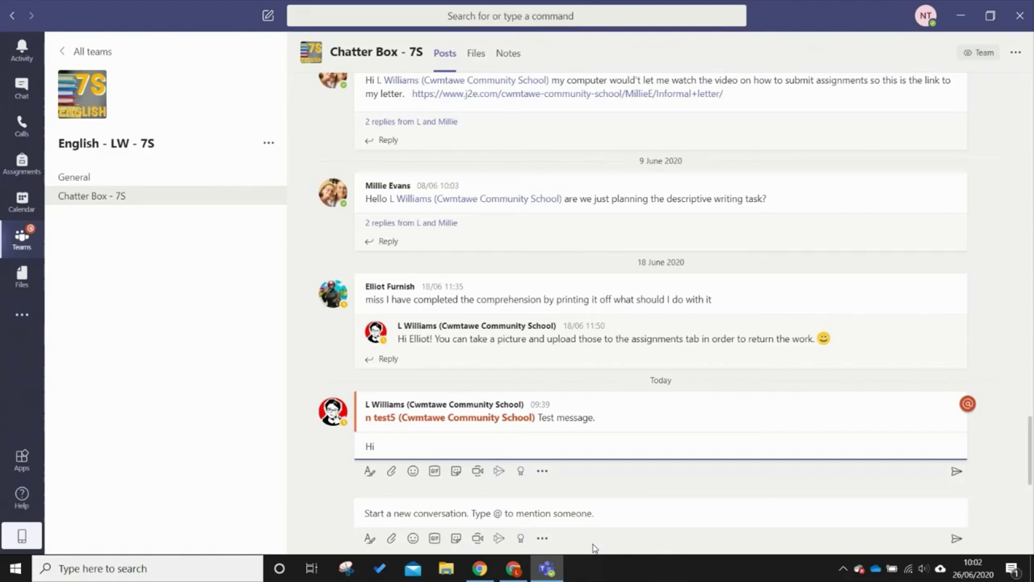
{"action": "type", "text": " miss"}
{"action": "key", "text": "BackSpace"}
{"action": "key", "text": "BackSpace"}
{"action": "key", "text": "BackSpace"}
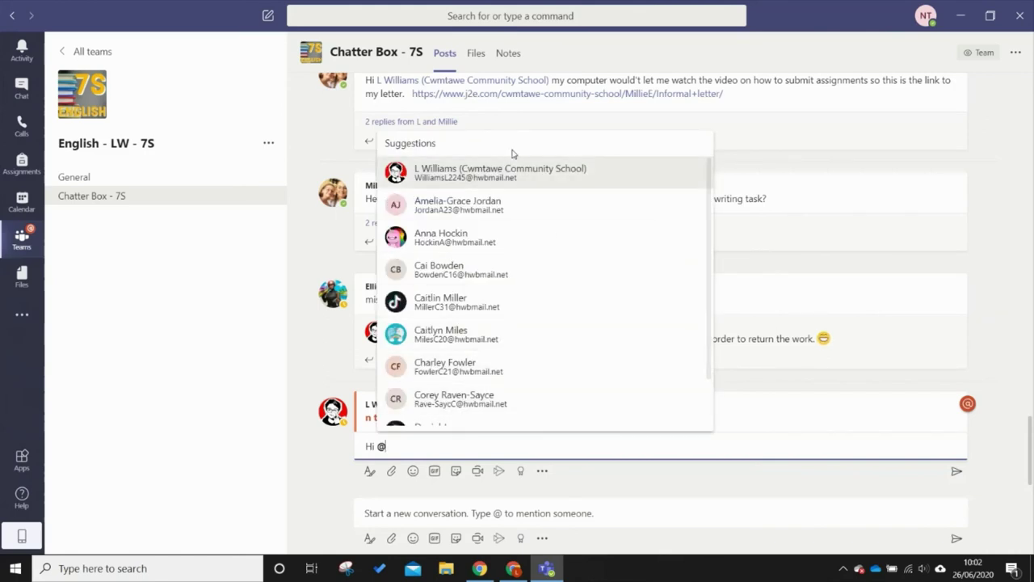
{"action": "left_click", "coordinate": [488, 180]}
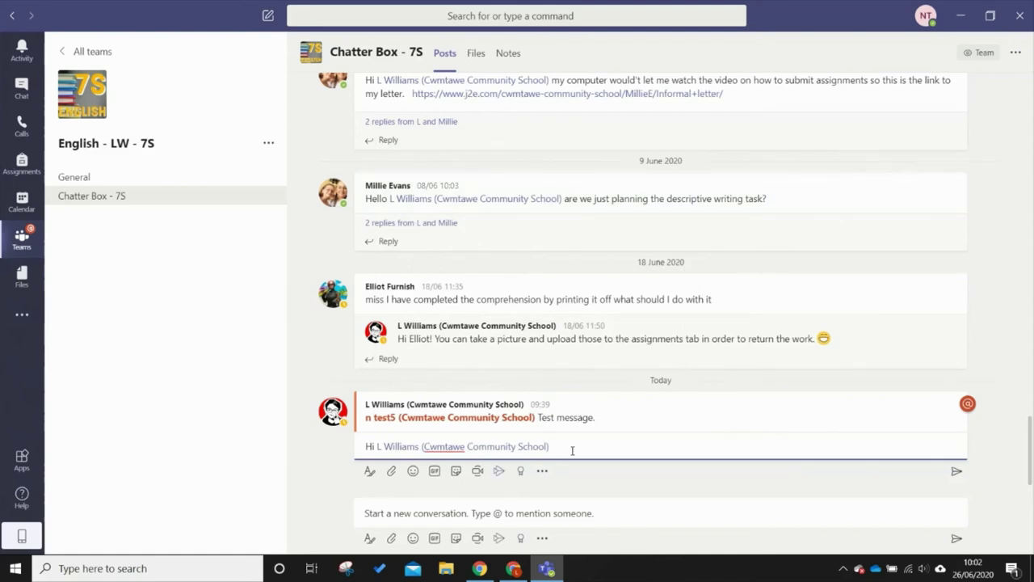
{"action": "type", "text": ":D"}
{"action": "key", "text": "Return"}
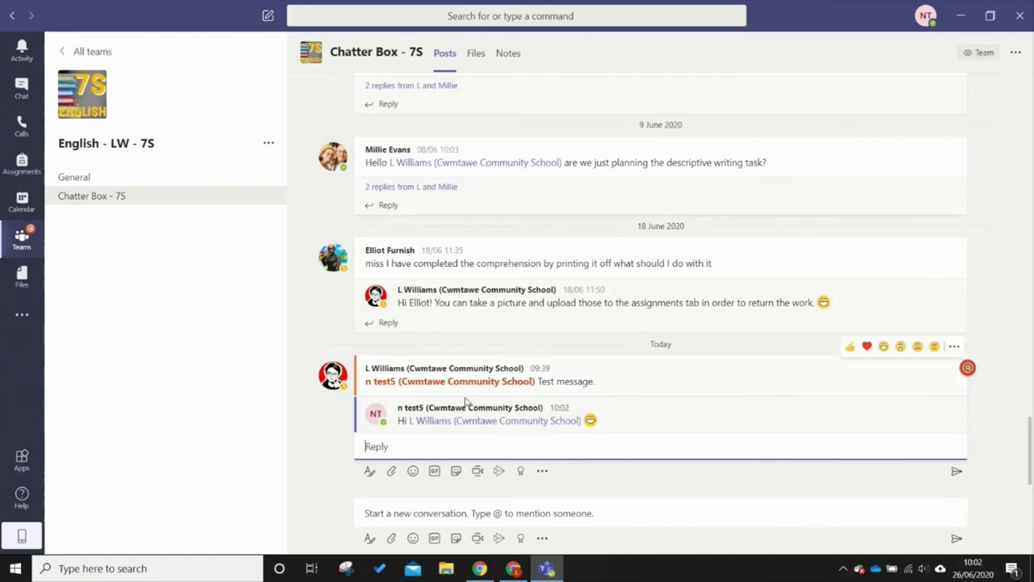
{"action": "mouse_move", "coordinate": [576, 430]}
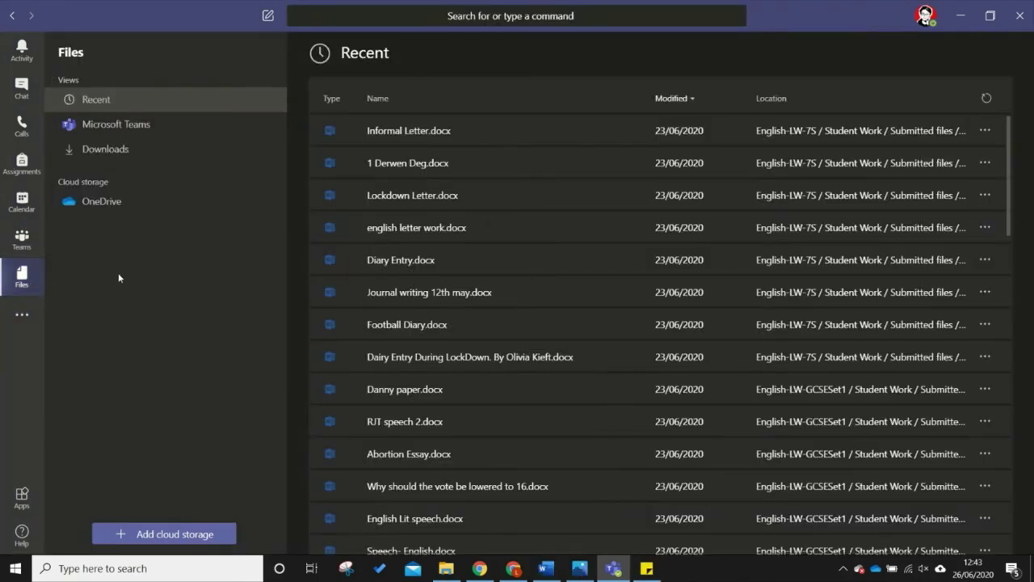
Step: Look through the Recent files list down to the documents modified on 01/06/2020 and return to the newest ones
{"action": "scroll", "coordinate": [609, 145], "scroll_direction": "down", "scroll_amount": 10}
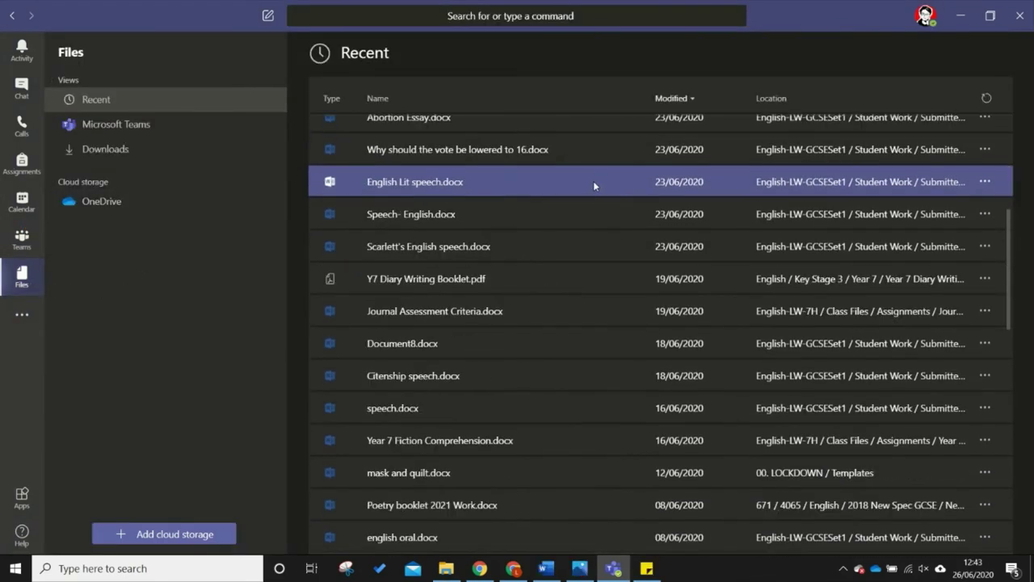
{"action": "scroll", "coordinate": [586, 198], "scroll_direction": "down", "scroll_amount": 5}
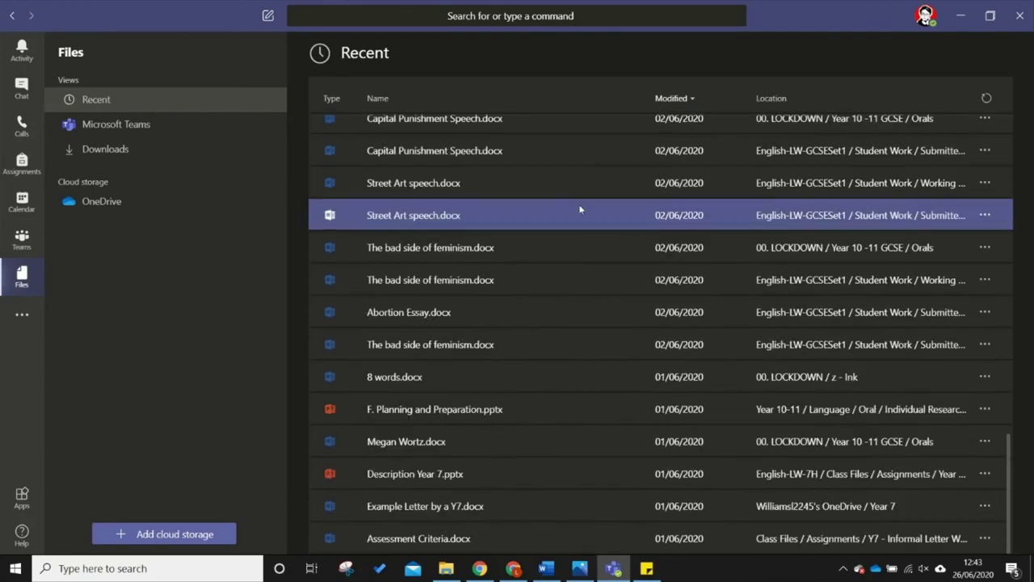
{"action": "scroll", "coordinate": [575, 264], "scroll_direction": "up", "scroll_amount": 6}
{"action": "scroll", "coordinate": [569, 256], "scroll_direction": "up", "scroll_amount": 10}
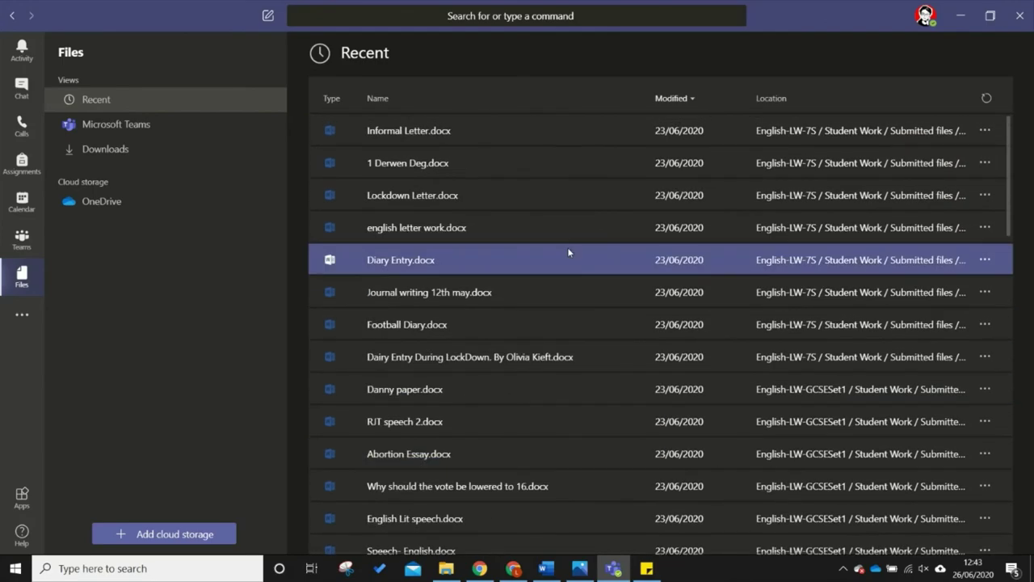